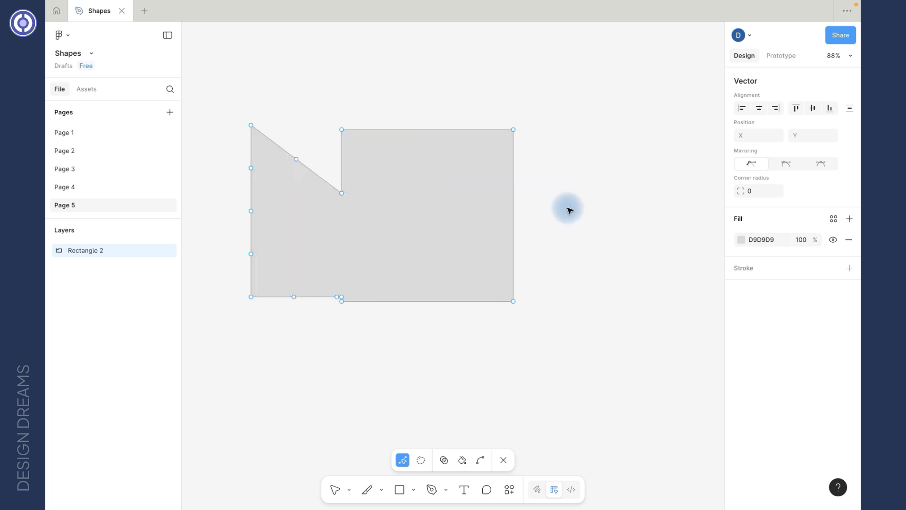
Undo the last shape merge and subtract the hatched overlap area from the two shapes with the Shape builder
key(ctrl+z)
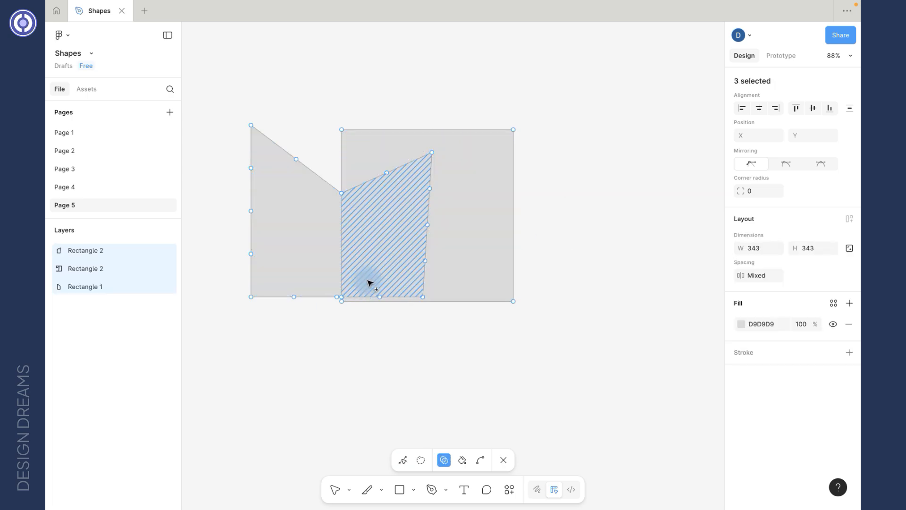
key(alt)
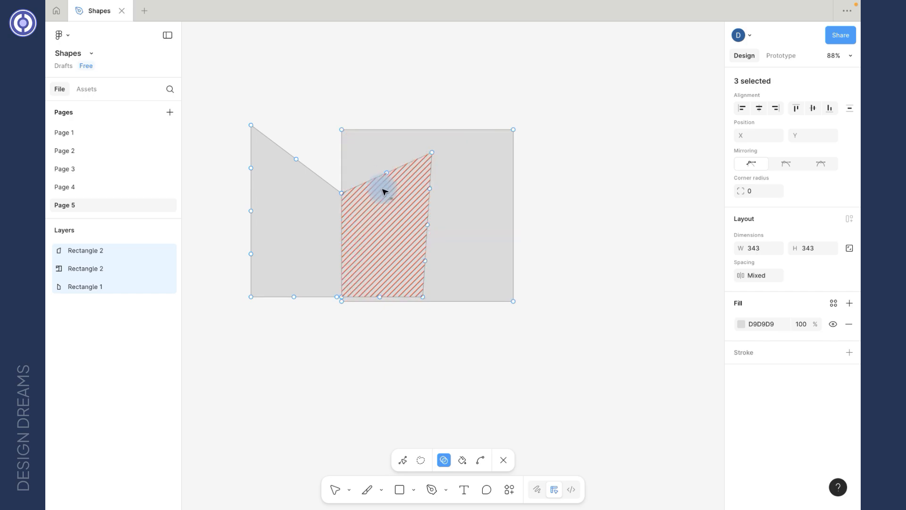
click(386, 209)
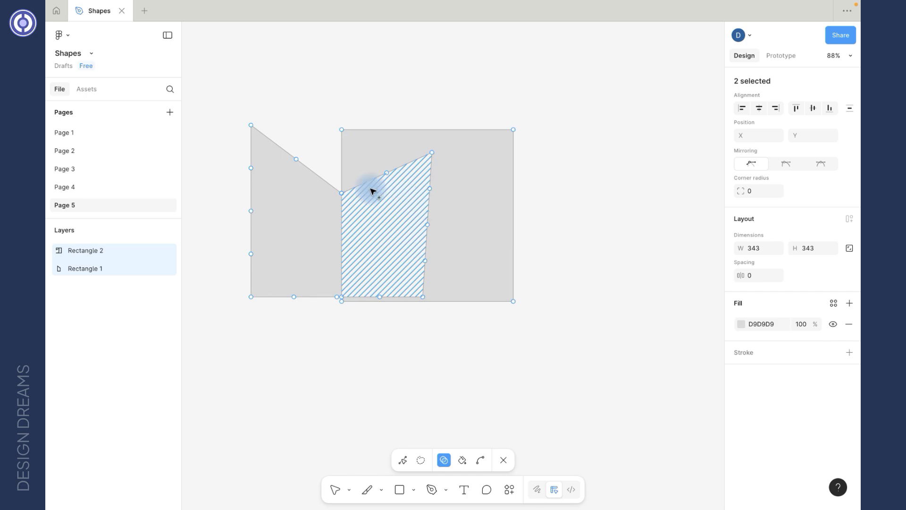
key(Escape)
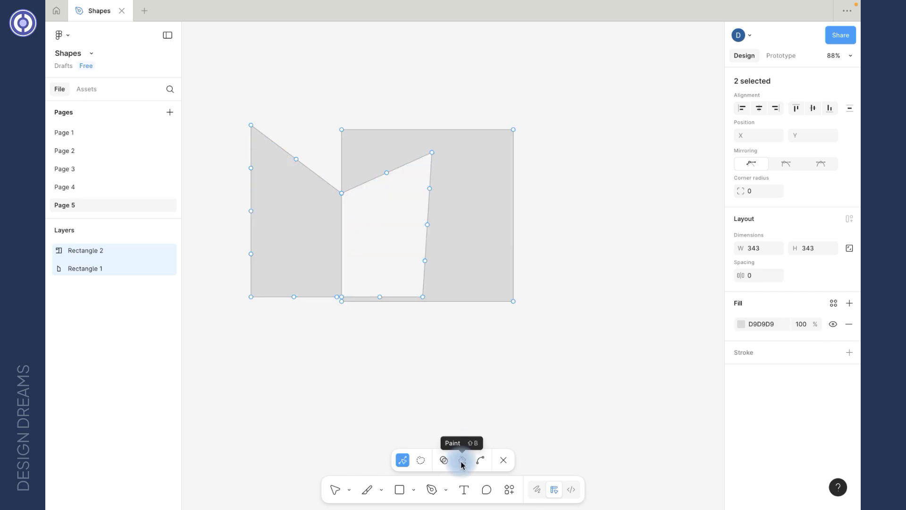
Switch to the Paint tool and set the fill colour of both vector shapes to red F71010
click(462, 460)
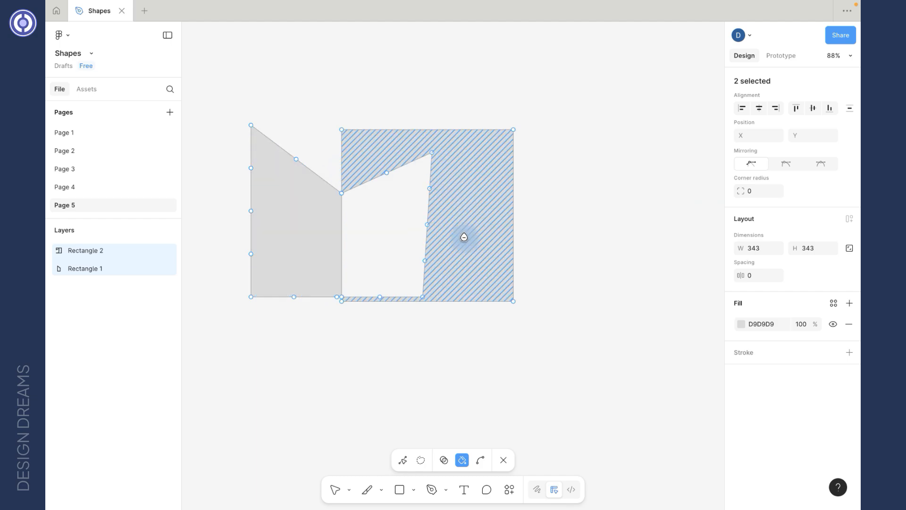
click(451, 239)
click(742, 324)
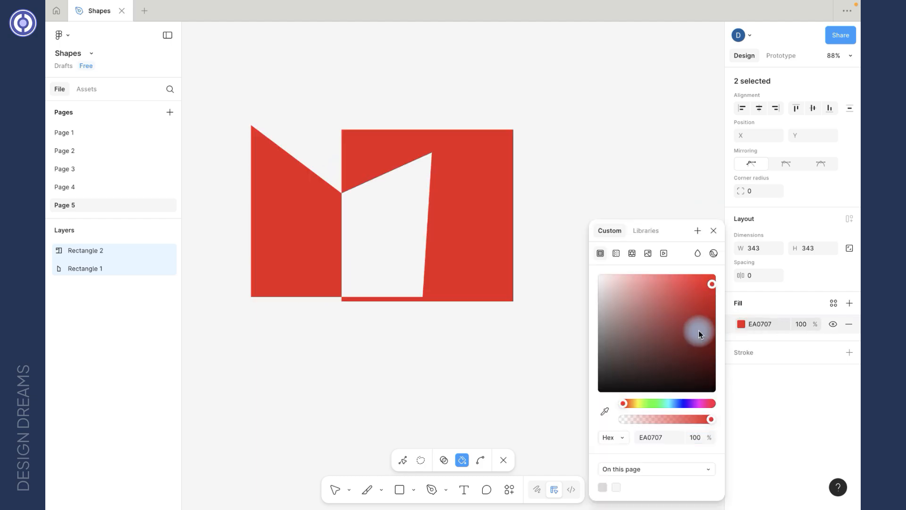
click(708, 277)
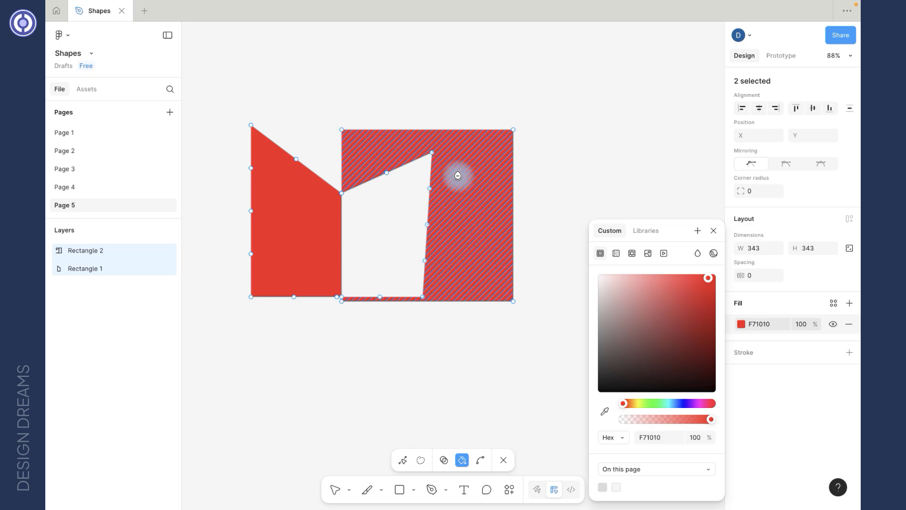
click(713, 231)
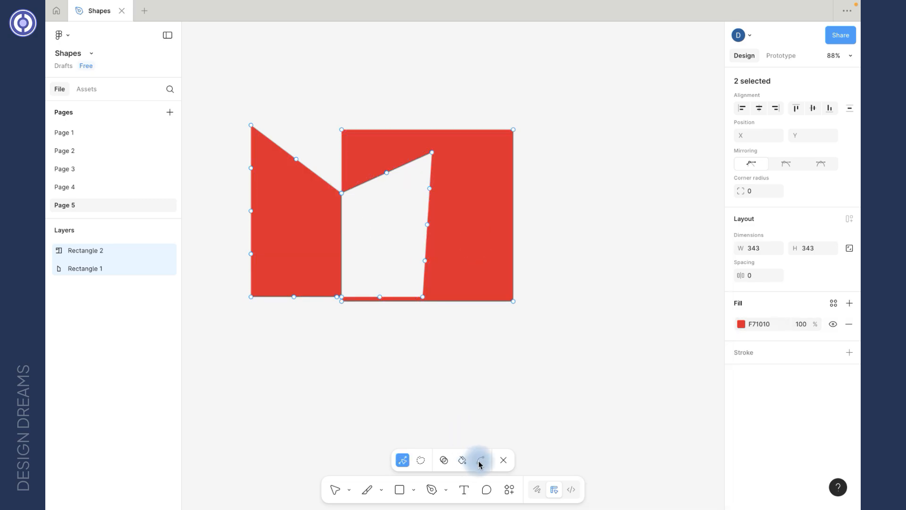
Bend the larger shape's upper-right corner into a curve, lengthen both of its handles and leave vector editing
click(480, 460)
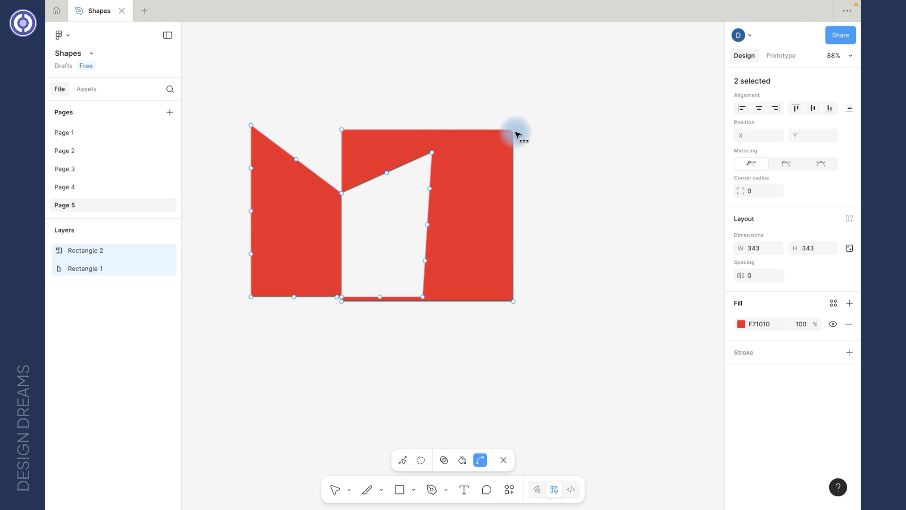
click(514, 133)
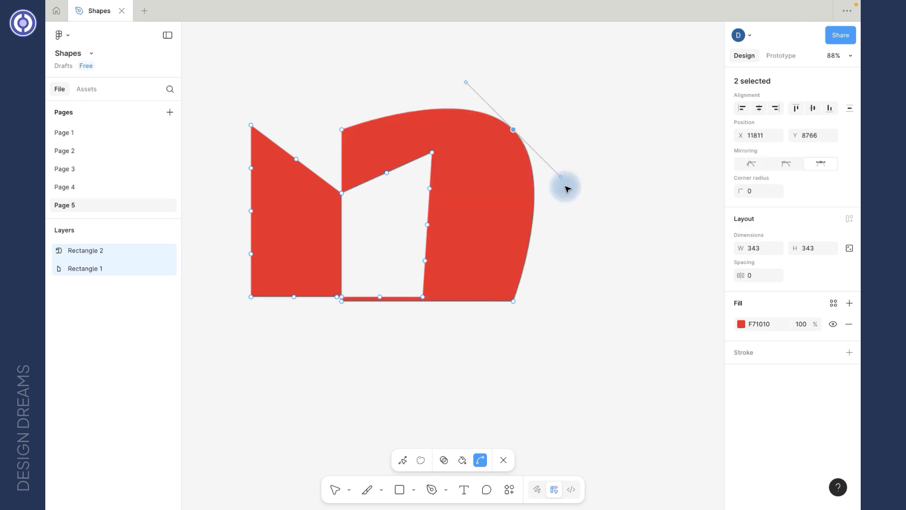
drag(561, 177, 621, 237)
key(ctrl+z)
key(ctrl+z)
key(ctrl+shift+z)
key(ctrl+z)
drag(462, 84, 394, 78)
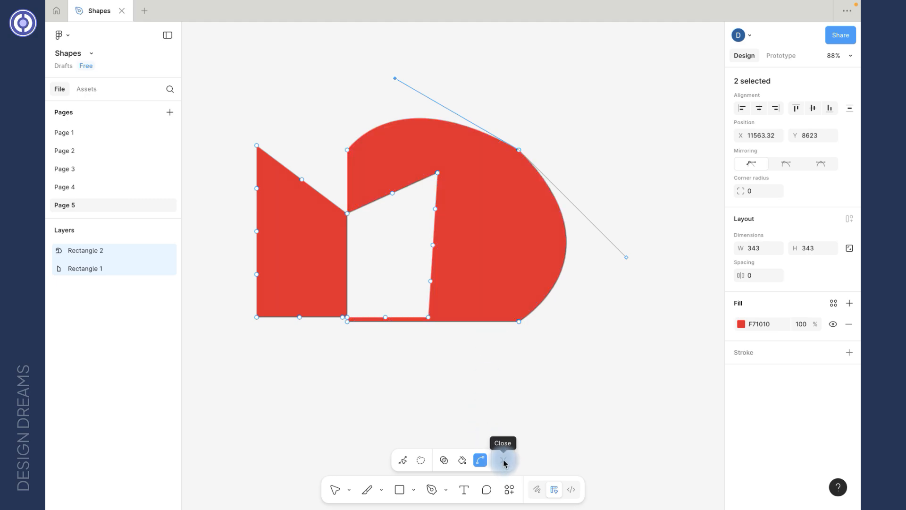
click(491, 386)
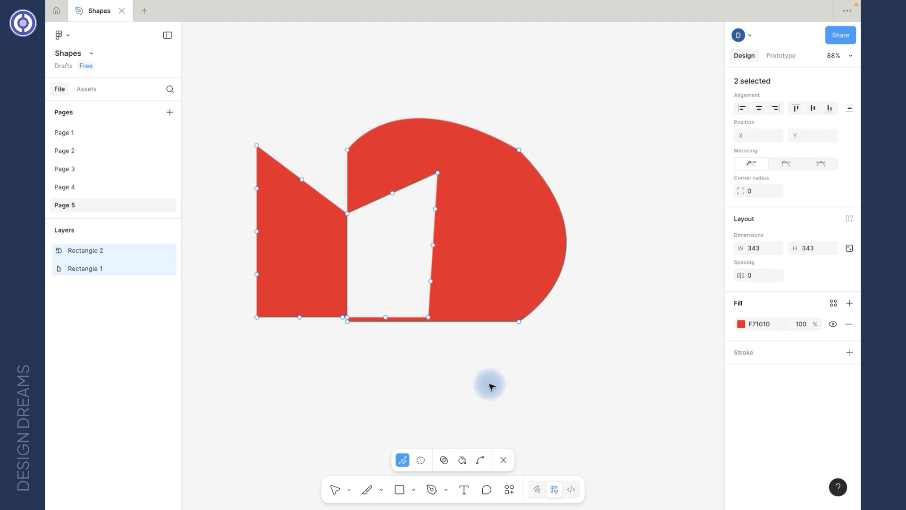
key(Escape)
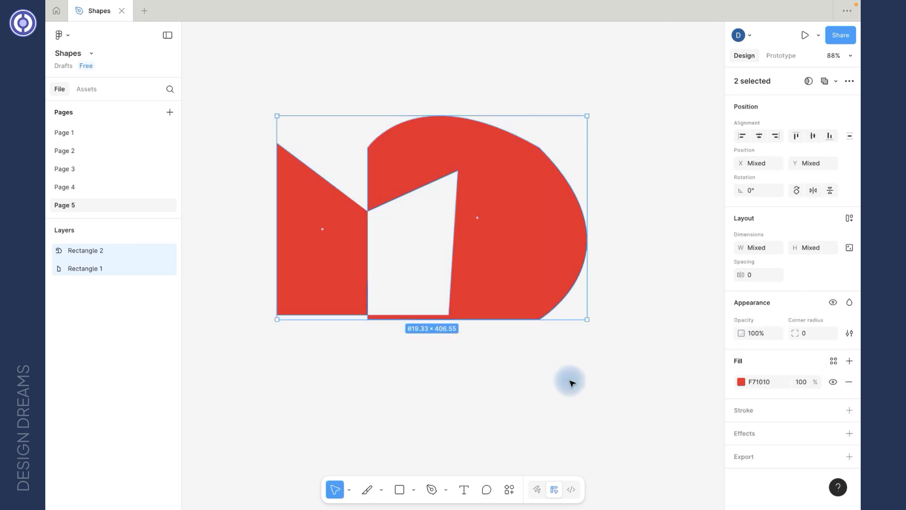
Delete both red shapes and draw a square of about 202 × 202 on the empty canvas
key(Delete)
key(r)
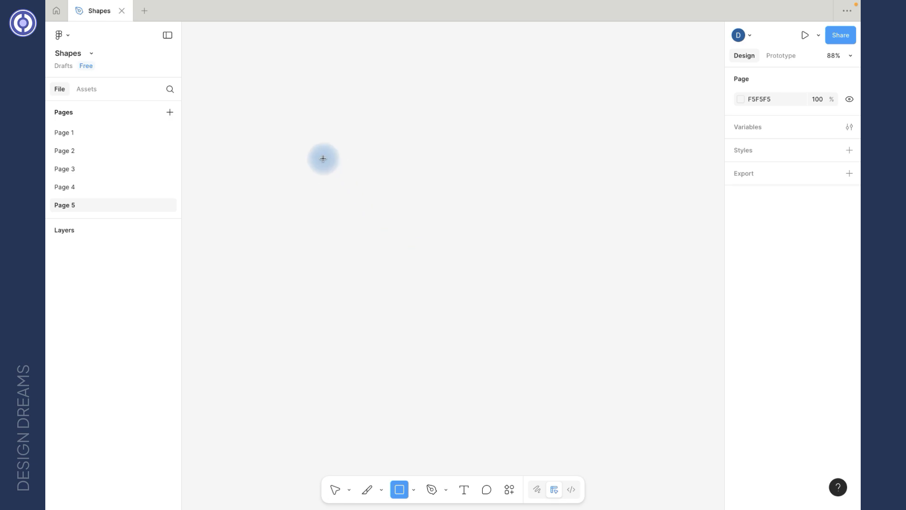
drag(313, 147, 414, 247)
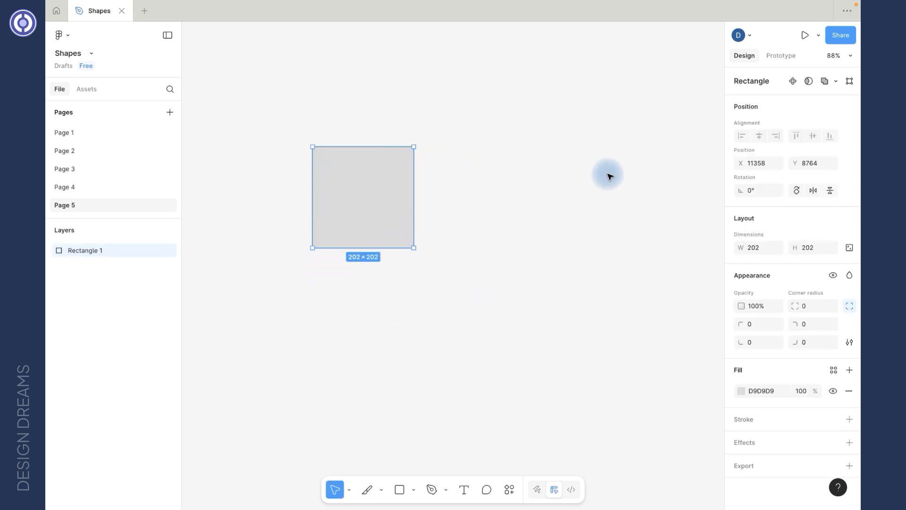
Duplicate the square slightly up and to the right so it overlaps the original, and select both squares
alt+drag(376, 206, 389, 192)
drag(481, 120, 351, 250)
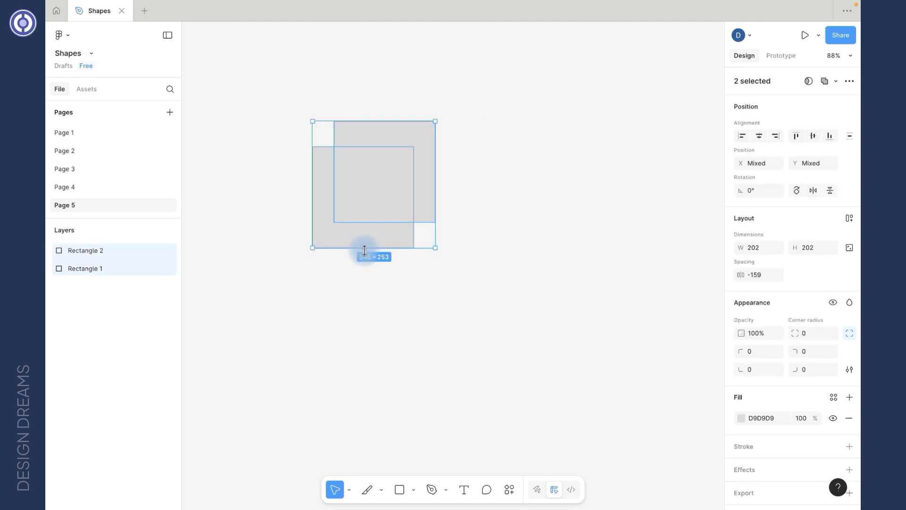
Try the Union operation on the two overlapping squares and undo it
click(834, 83)
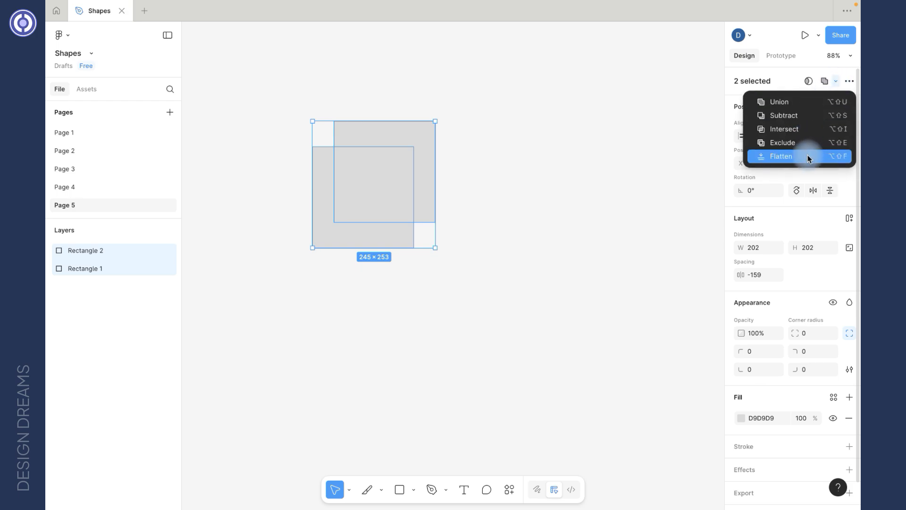
click(797, 101)
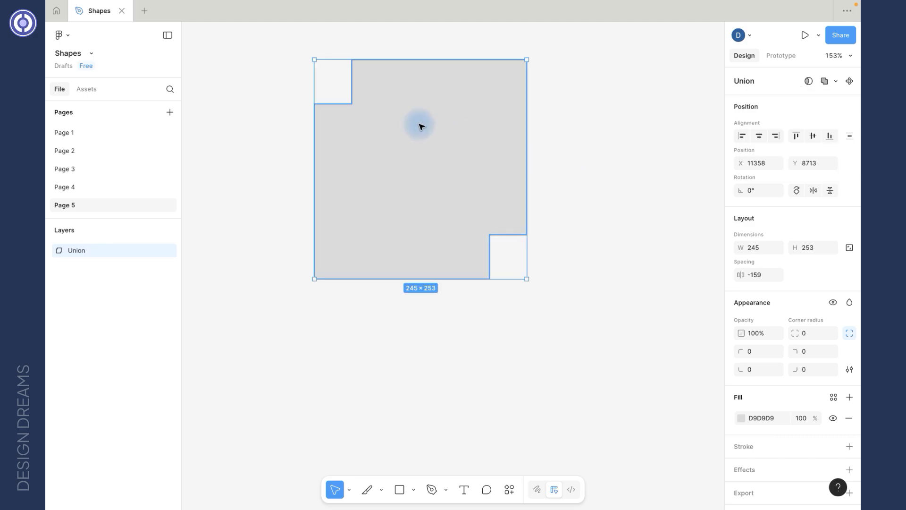
scroll(412, 127, up, 2)
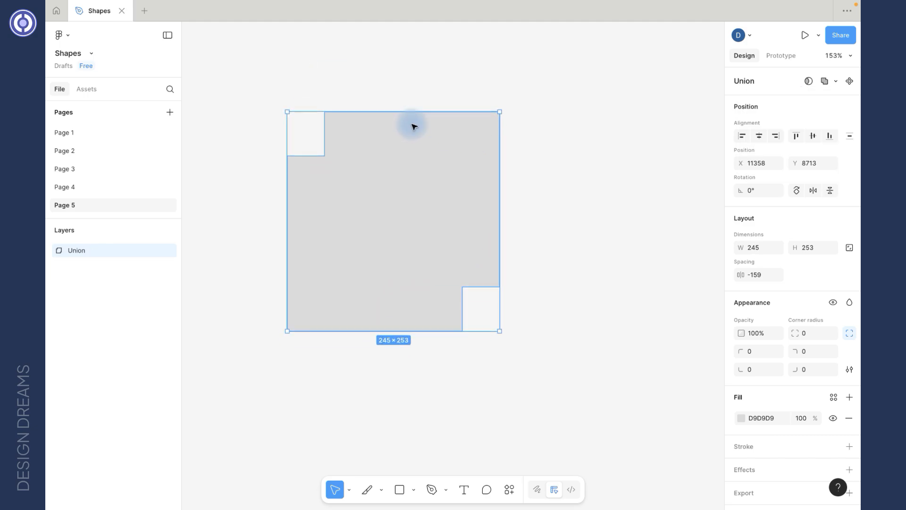
key(ctrl+z)
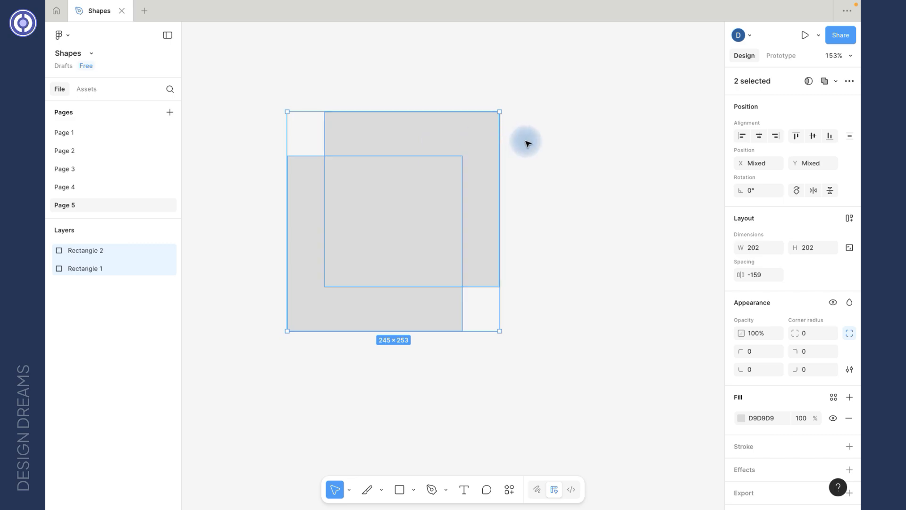
Try the Subtract operation on the two overlapping squares and undo it
click(833, 81)
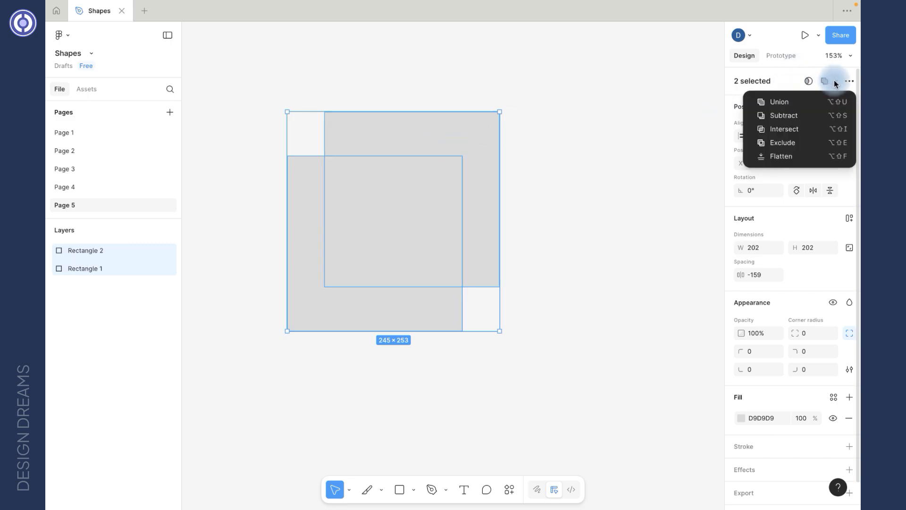
click(802, 115)
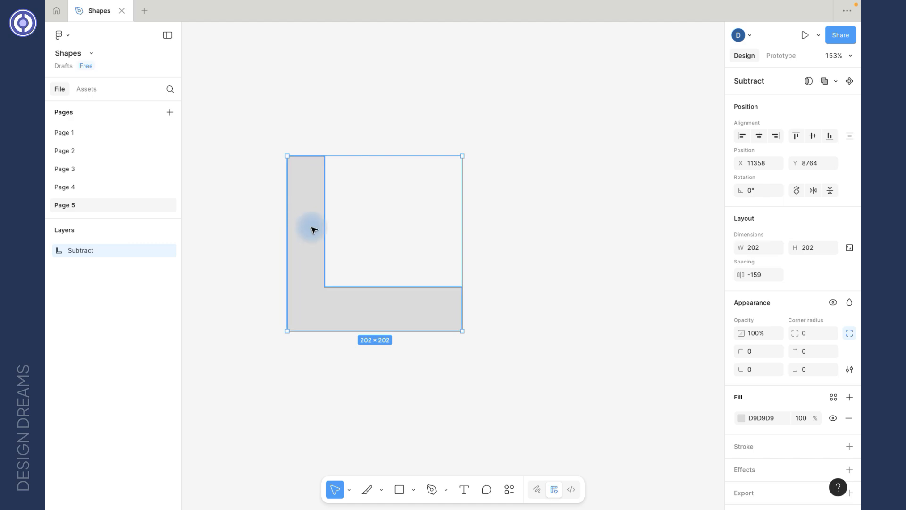
key(ctrl+z)
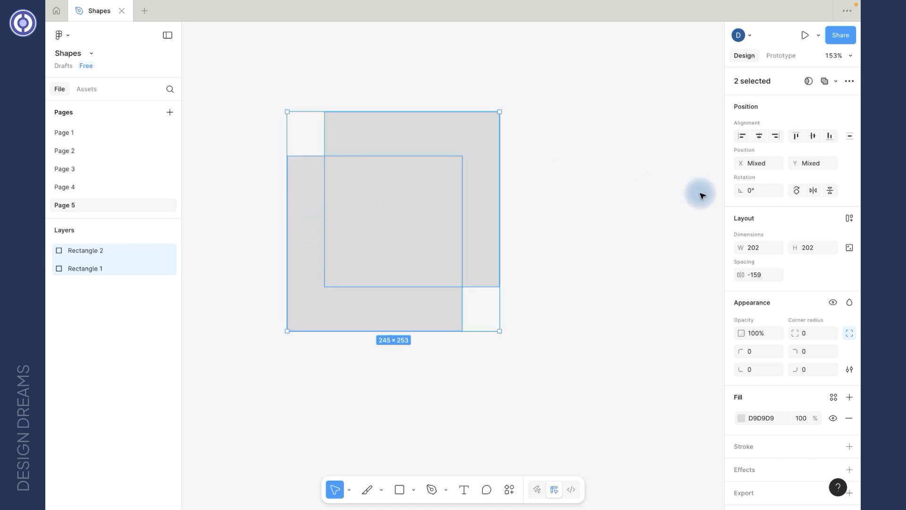
Try the Intersect operation on the two overlapping squares and undo it
click(831, 83)
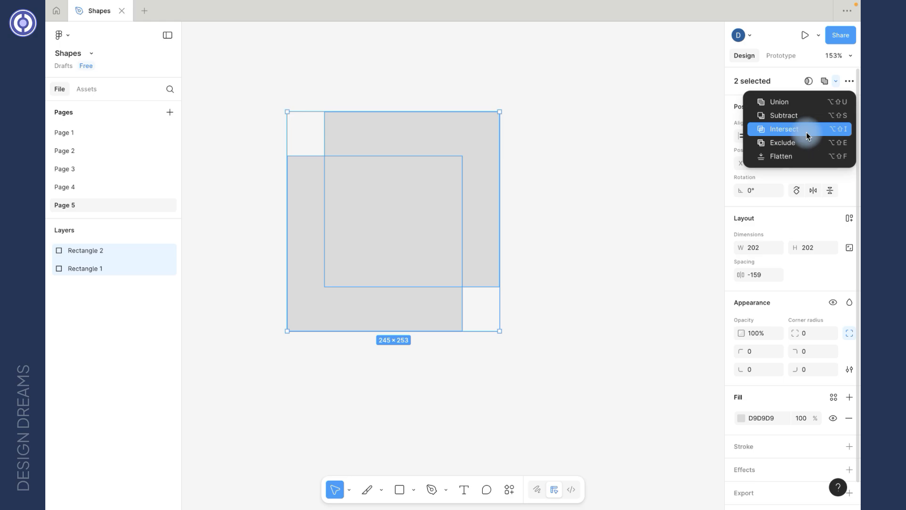
click(807, 137)
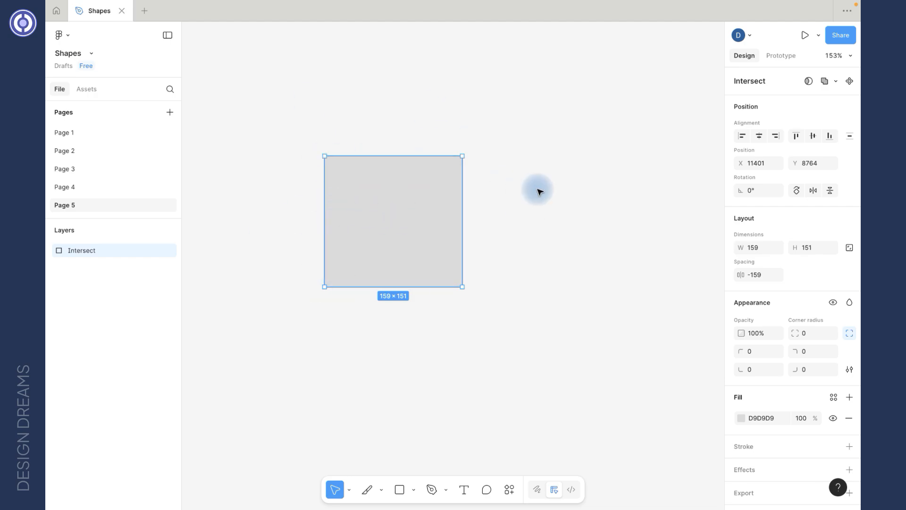
key(super+z)
Combine the two squares with Exclude, and move the upper square further right and slightly up inside the group
click(835, 81)
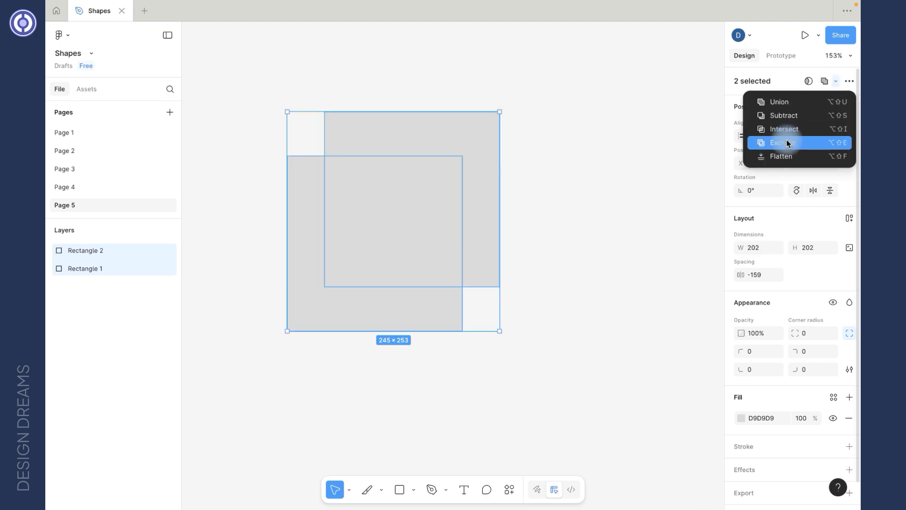
click(786, 142)
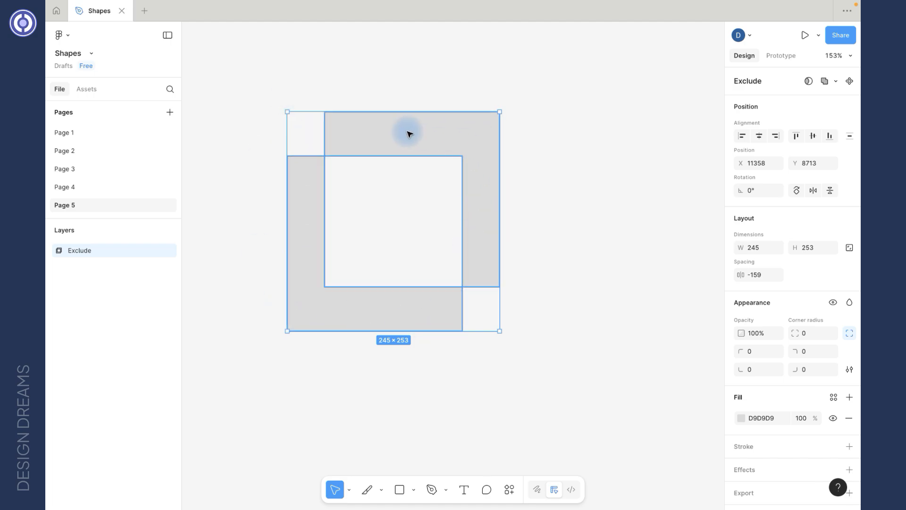
scroll(422, 259, left, 1)
scroll(421, 259, up, 1)
double_click(438, 170)
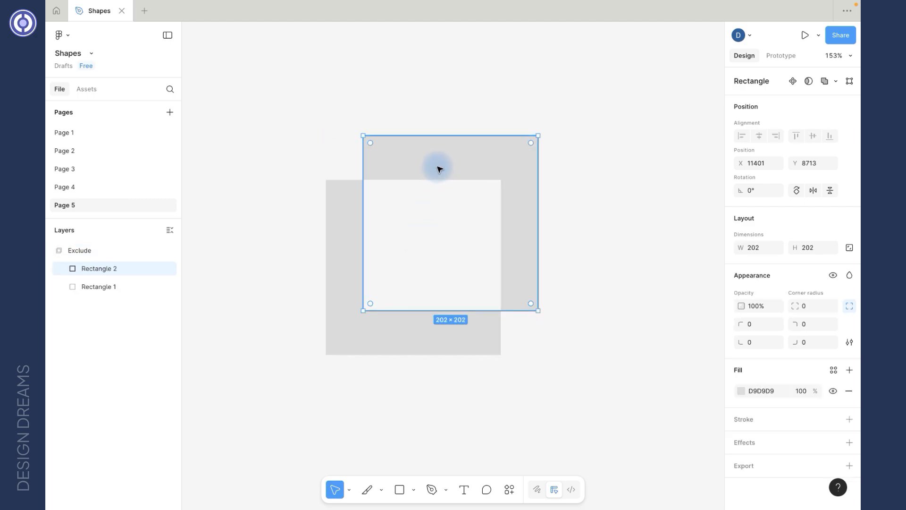
drag(431, 160, 502, 154)
click(312, 144)
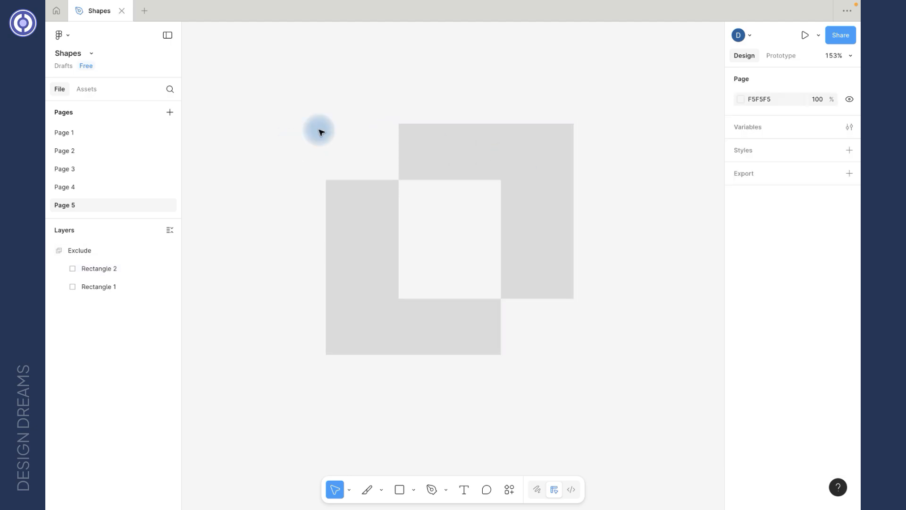
Flatten the Exclude group into a single vector path and check its anchor points in vector editing
click(419, 156)
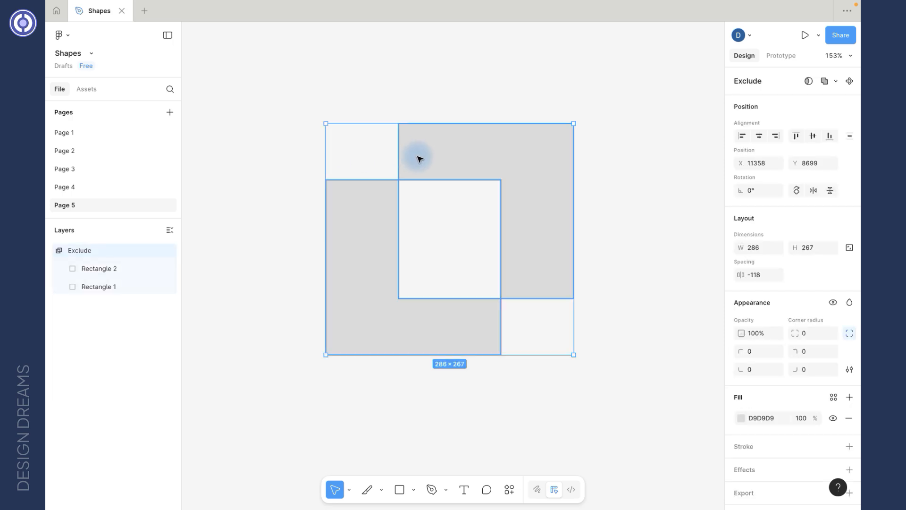
click(836, 81)
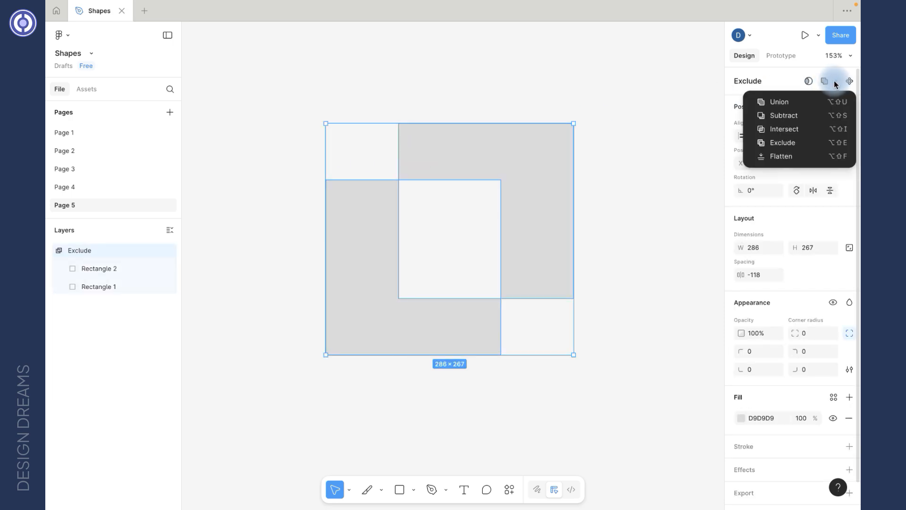
click(805, 157)
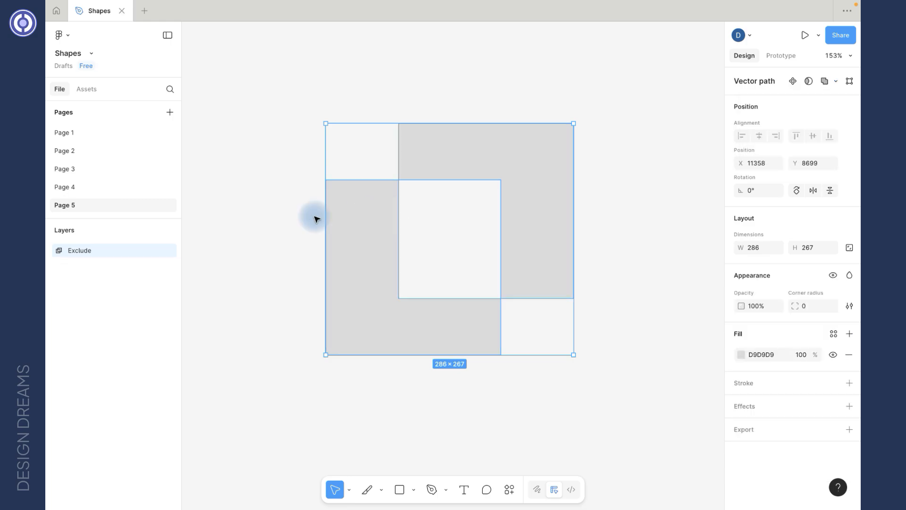
double_click(376, 245)
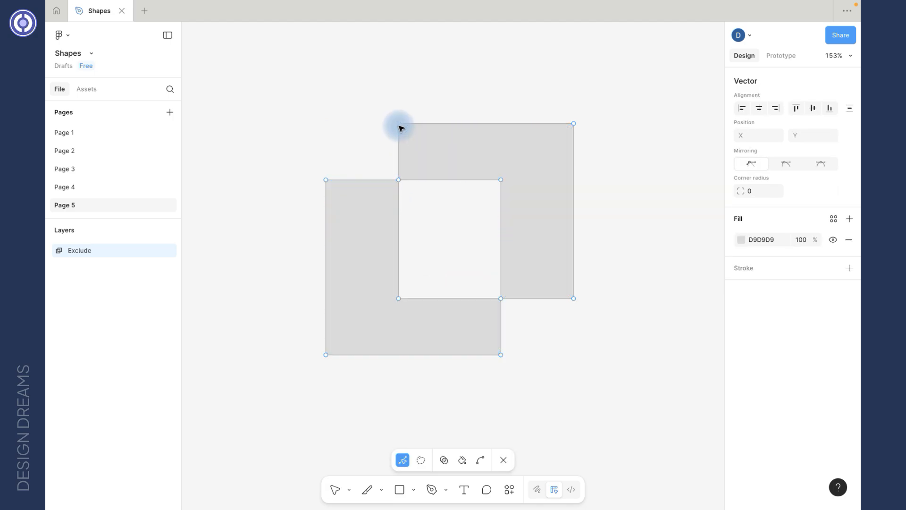
click(399, 300)
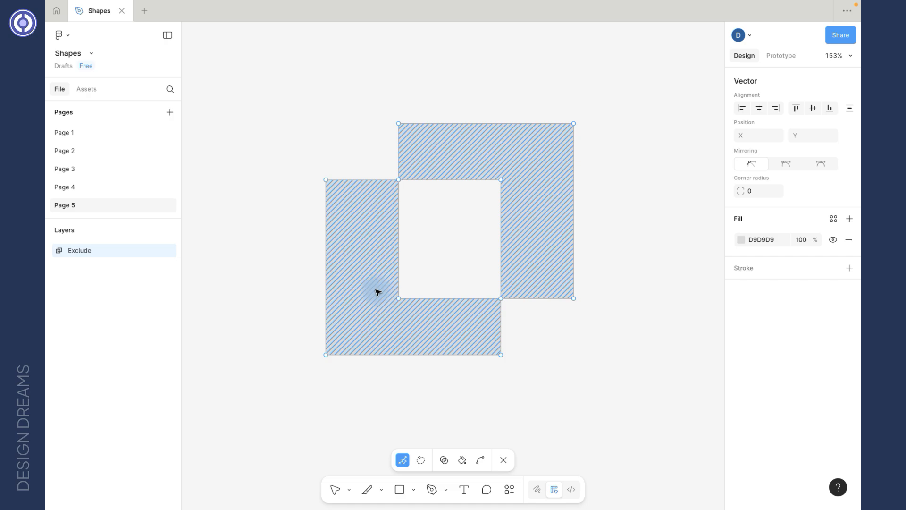
key(Escape)
Draw a square about 192 × 192 beside the Exclude shape and duplicate it horizontally so the copy overlaps the original by about 74
scroll(606, 184, right, 5)
key(r)
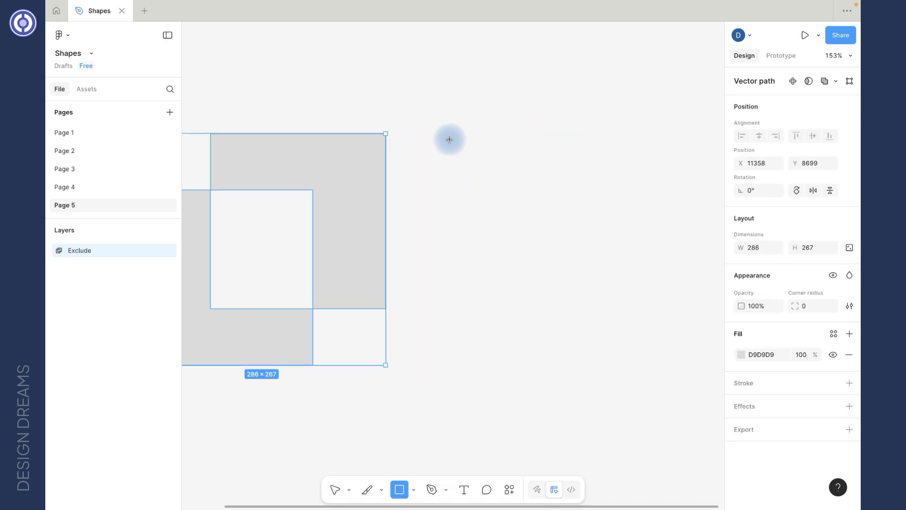
drag(438, 134, 589, 300)
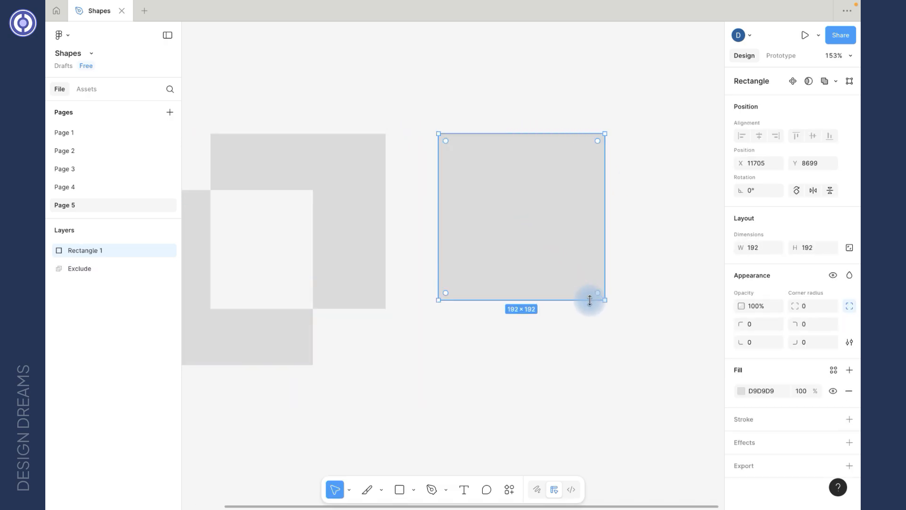
scroll(590, 301, right, 3)
drag(417, 225, 520, 230)
Turn the two overlapping squares into a mask group and inspect the mask layer and the masked rectangle inside it
drag(376, 108, 533, 261)
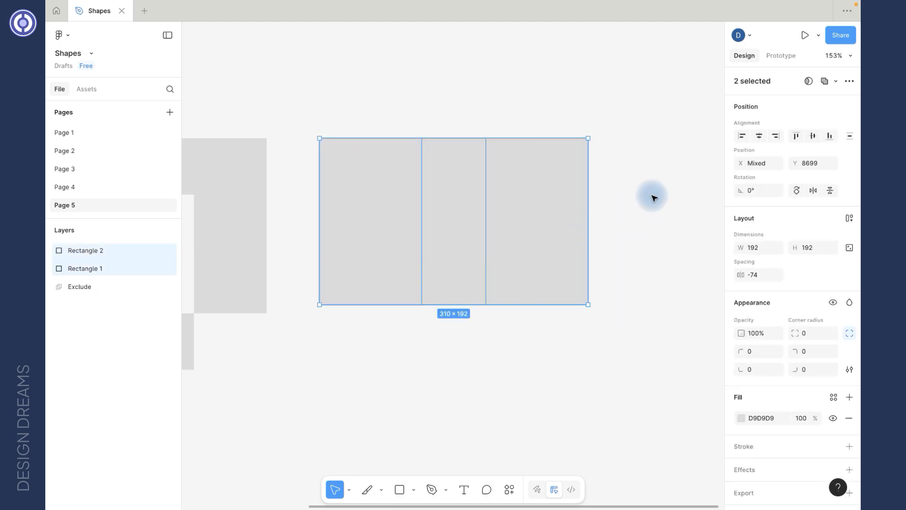
click(808, 81)
click(461, 209)
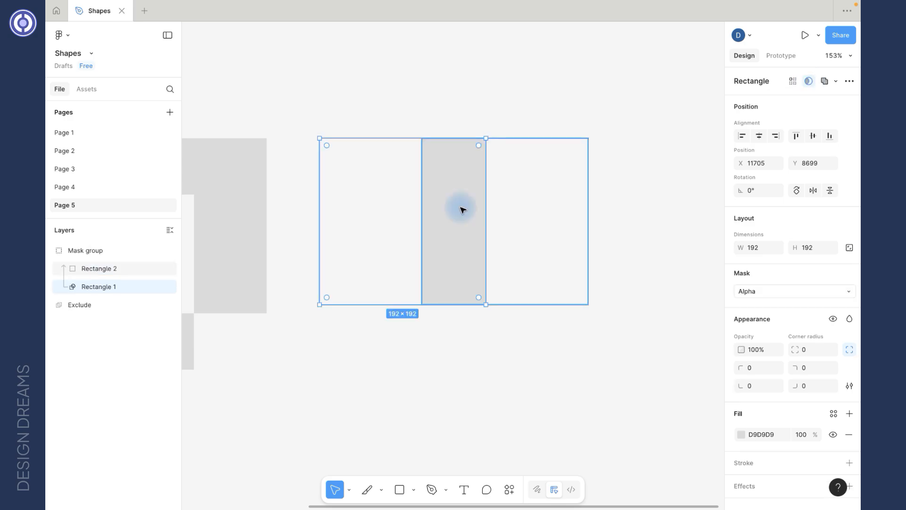
click(123, 270)
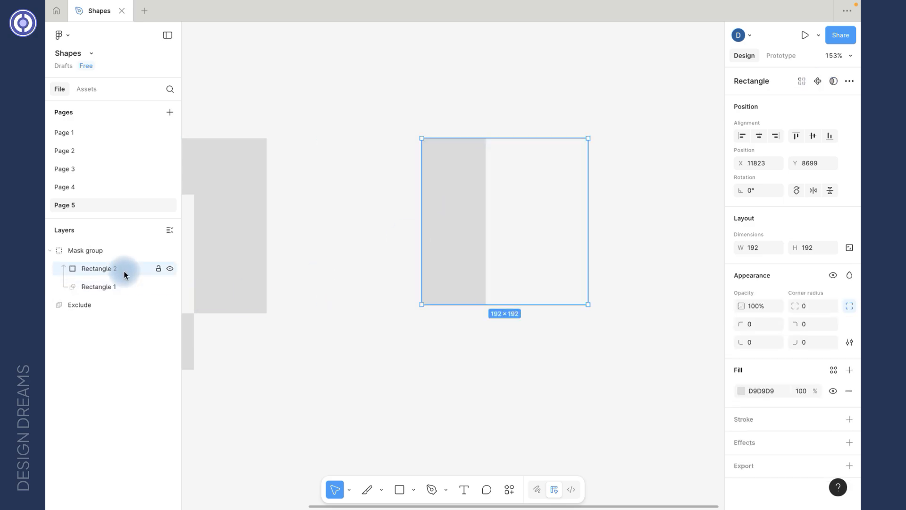
click(112, 284)
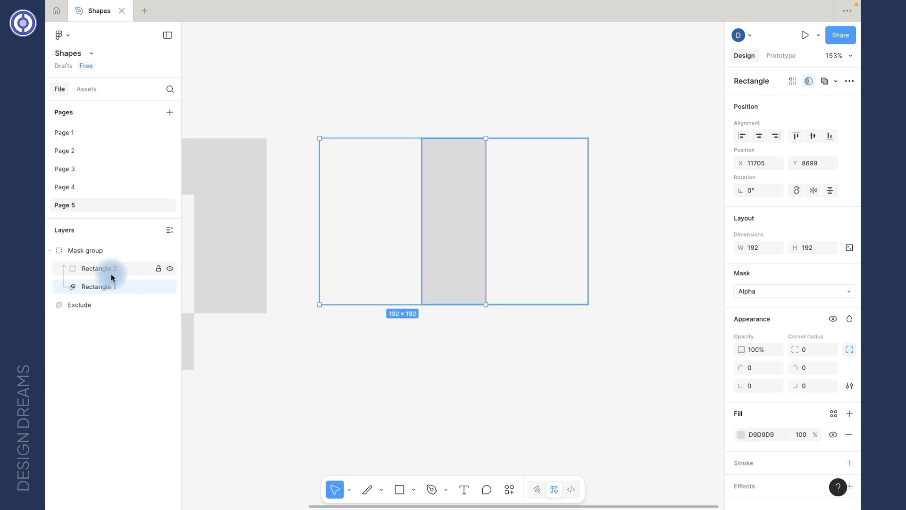
click(107, 273)
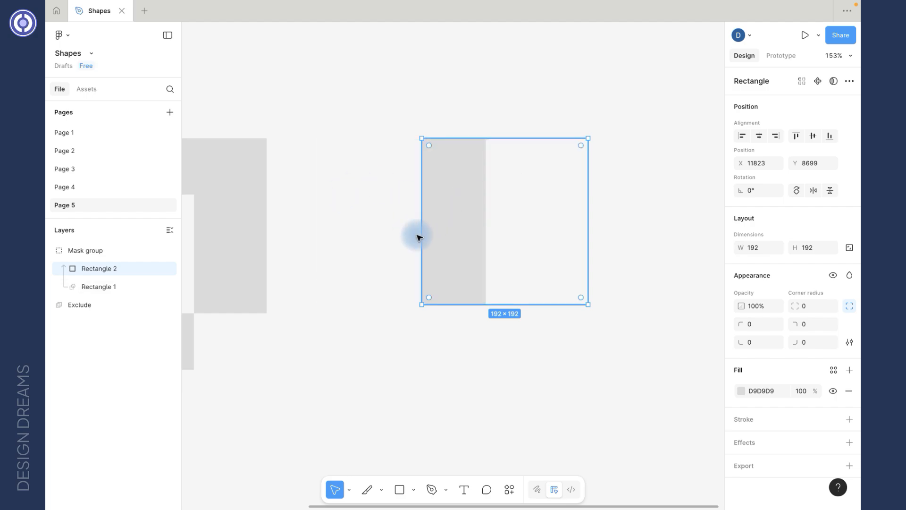
Resize the masked rectangle to about 68 × 170 so that it lies entirely within the mask square
mouse_move(500, 138)
mouse_down()
mouse_move(506, 189)
mouse_move(497, 86)
mouse_move(498, 186)
mouse_move(498, 107)
mouse_move(496, 148)
mouse_up()
mouse_move(412, 215)
mouse_down()
mouse_move(297, 225)
mouse_move(410, 228)
mouse_move(401, 229)
mouse_up()
drag(607, 211, 461, 220)
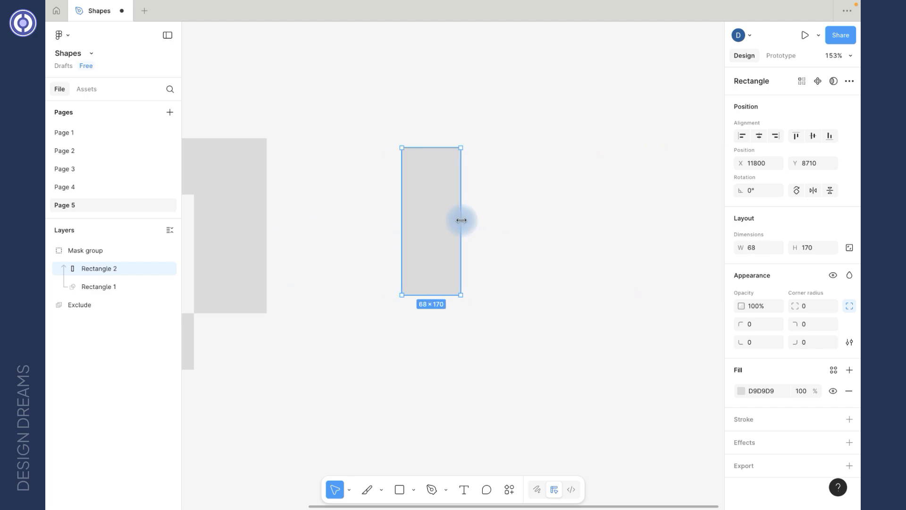
click(499, 216)
Examine the bounds of the whole mask group and of its mask and content layers
click(322, 156)
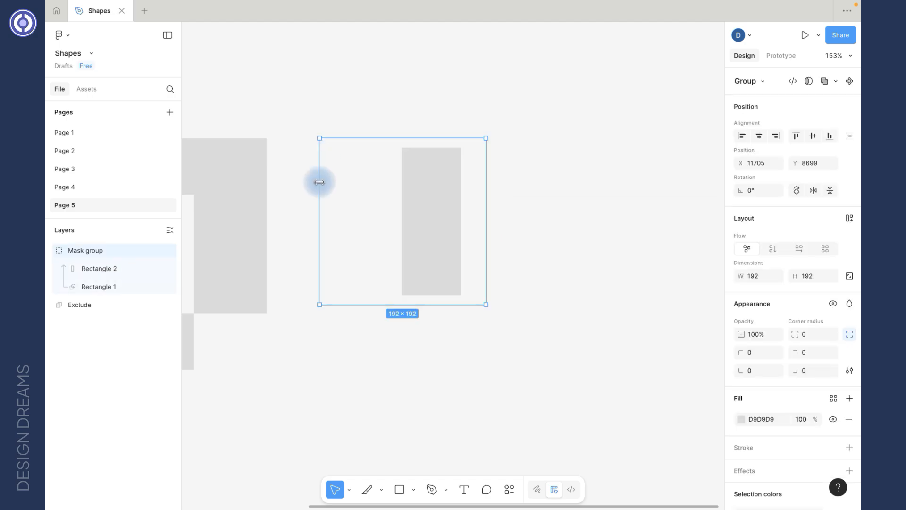
click(121, 293)
click(123, 270)
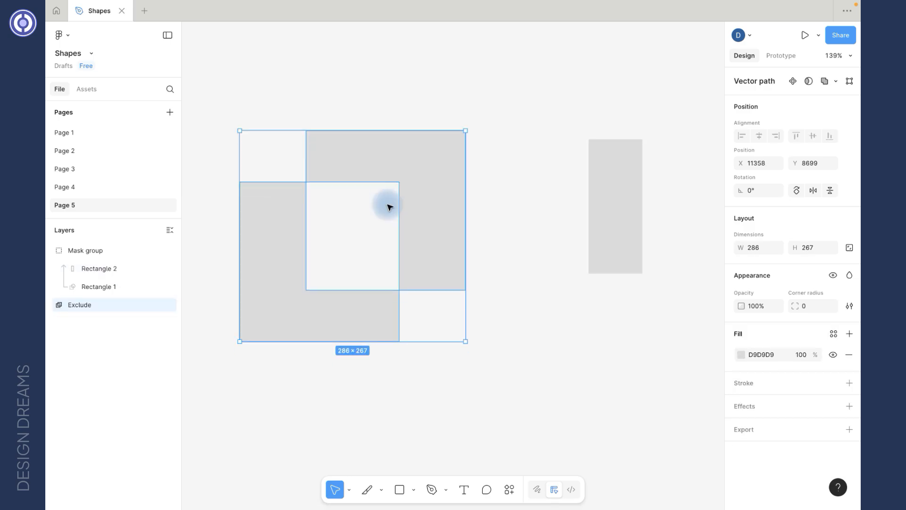
scroll(387, 204, down, 2)
scroll(390, 208, down, 1)
scroll(389, 207, up, 1)
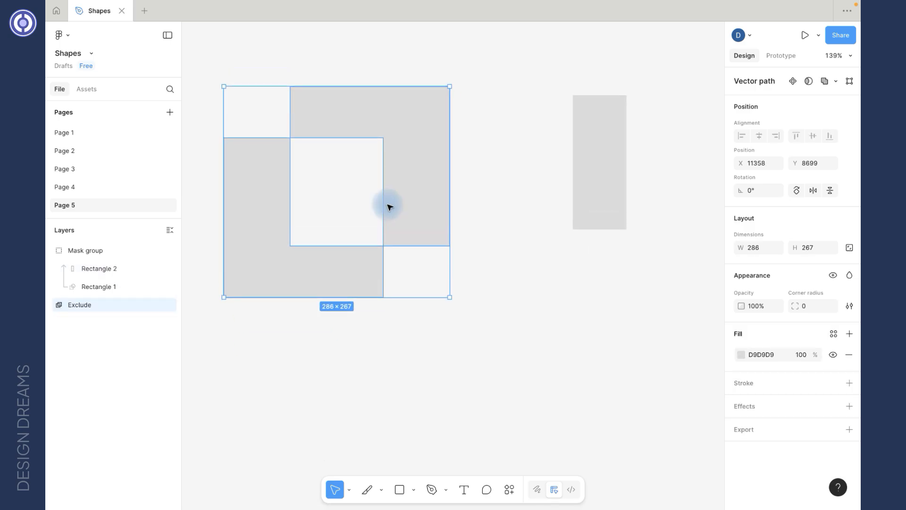